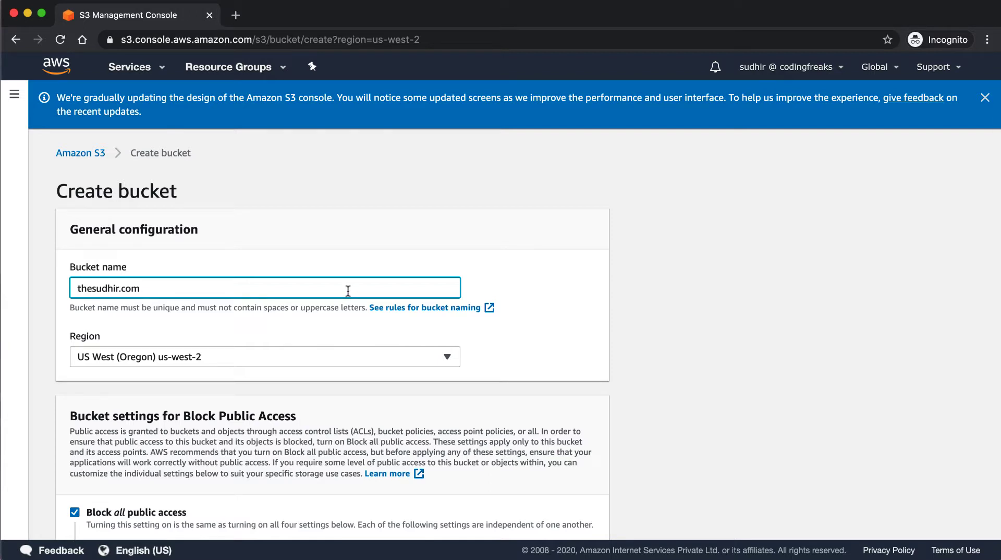
Name the new bucket demo.thesudhir.com and create it with the default public access settings
type("demo.")
scroll(484, 459, "down", 6)
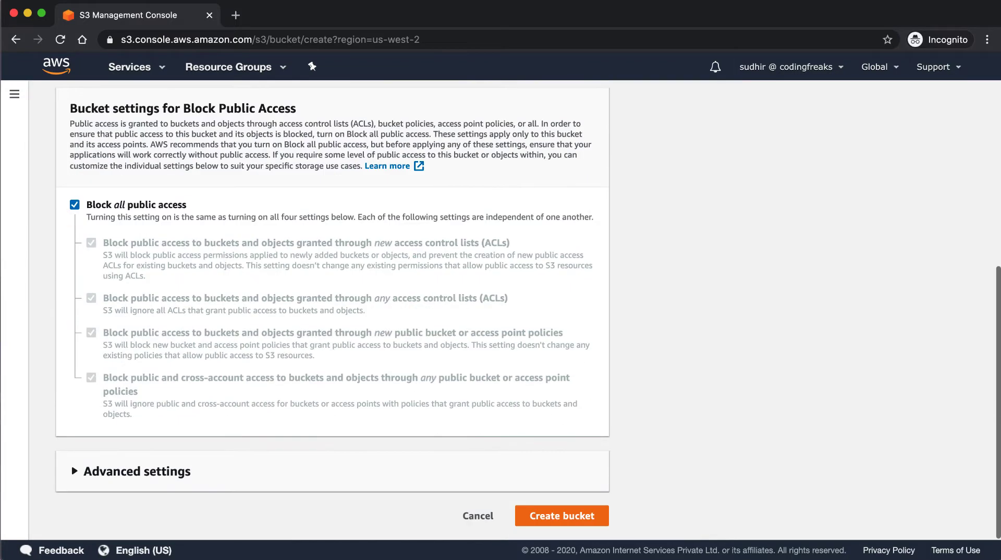
left_click(547, 516)
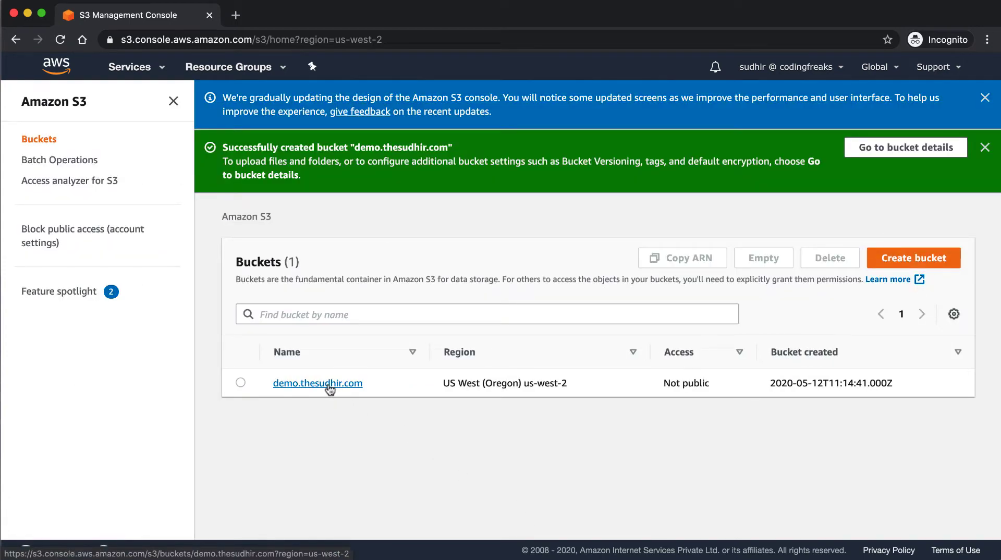
Turn off Block all public access for the demo.thesudhir.com bucket and confirm the change with "confirm"
left_click(329, 384)
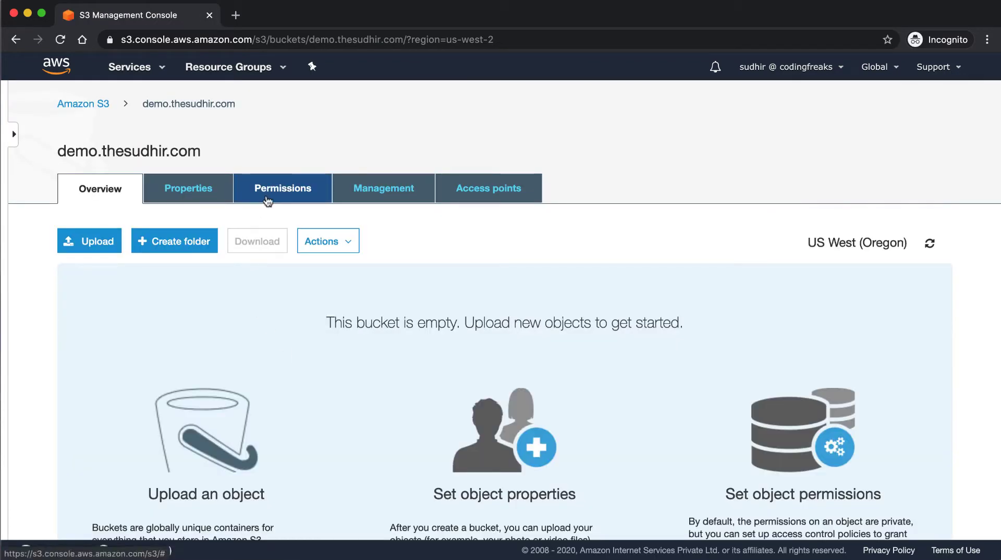
left_click(267, 199)
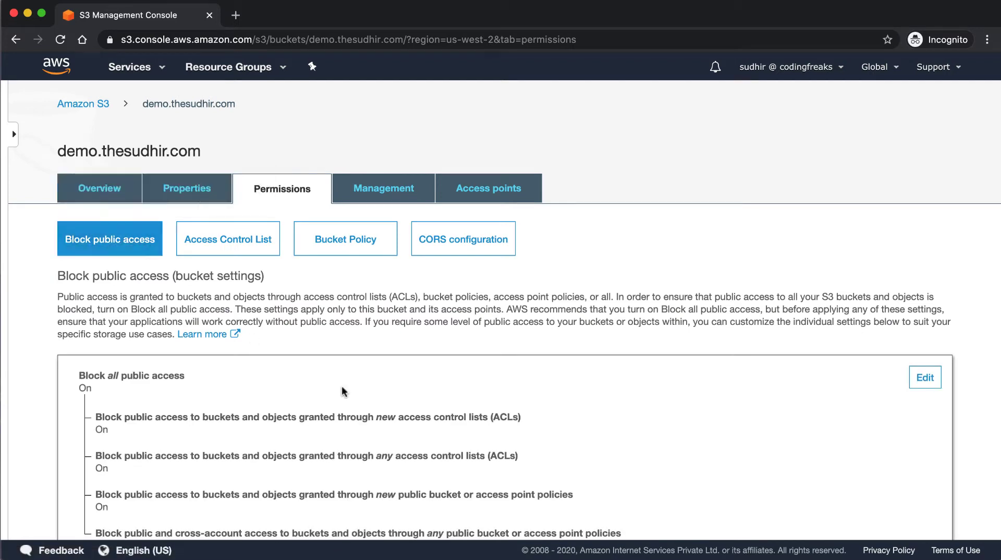
left_click(925, 377)
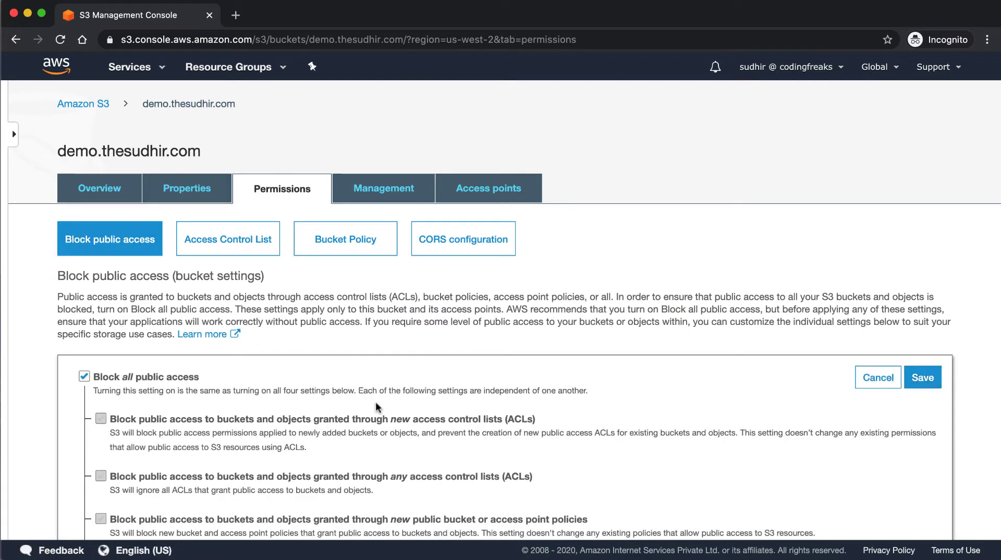
left_click(92, 379)
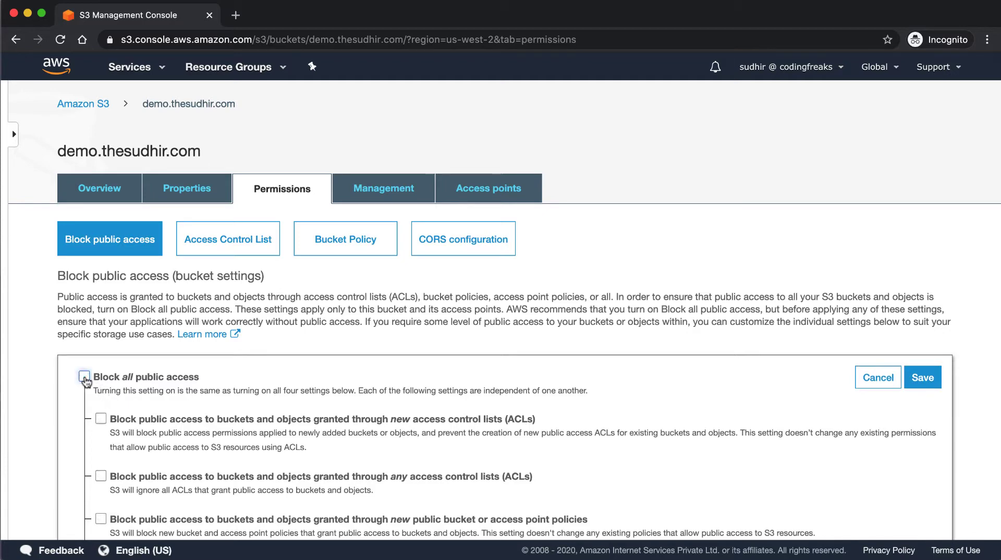
left_click(923, 378)
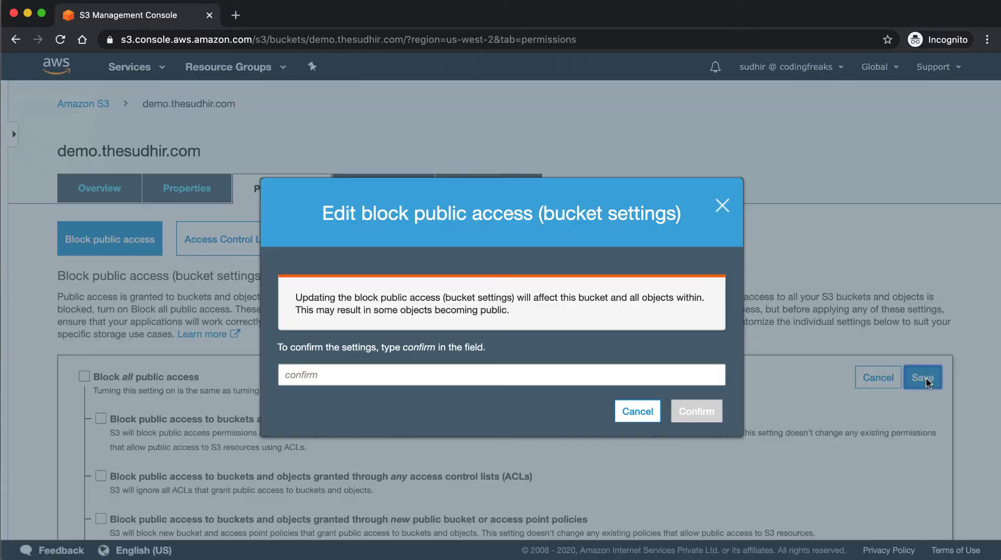
left_click(539, 378)
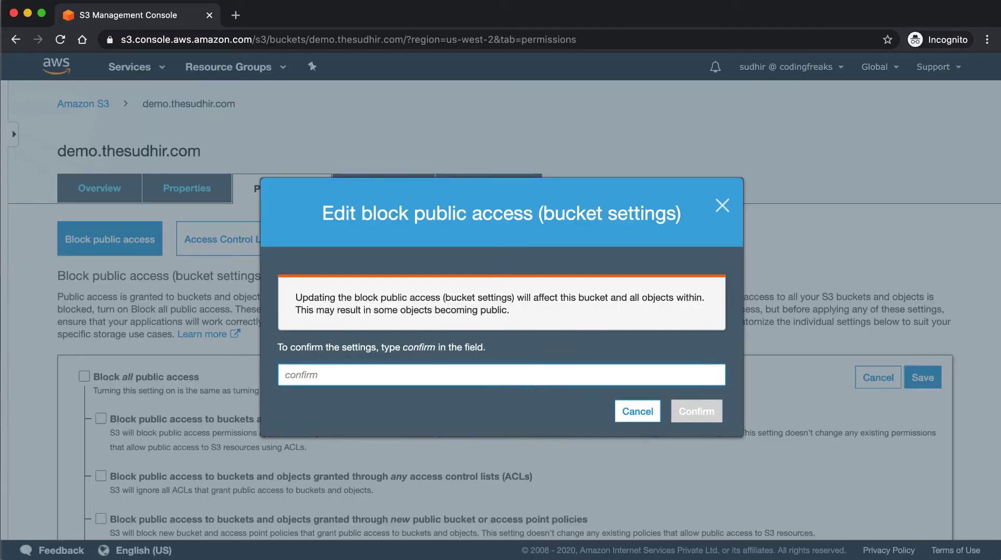
type("confirm")
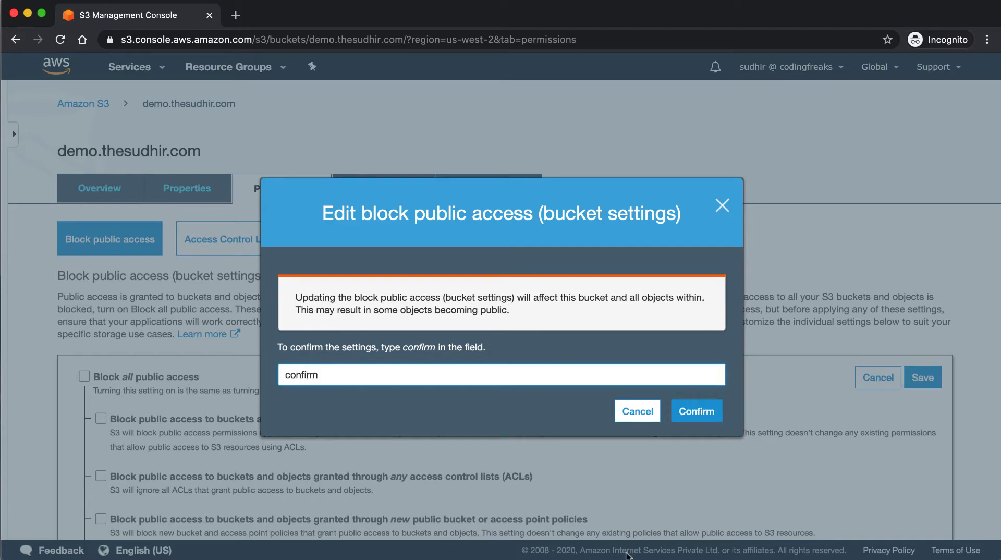
left_click(697, 411)
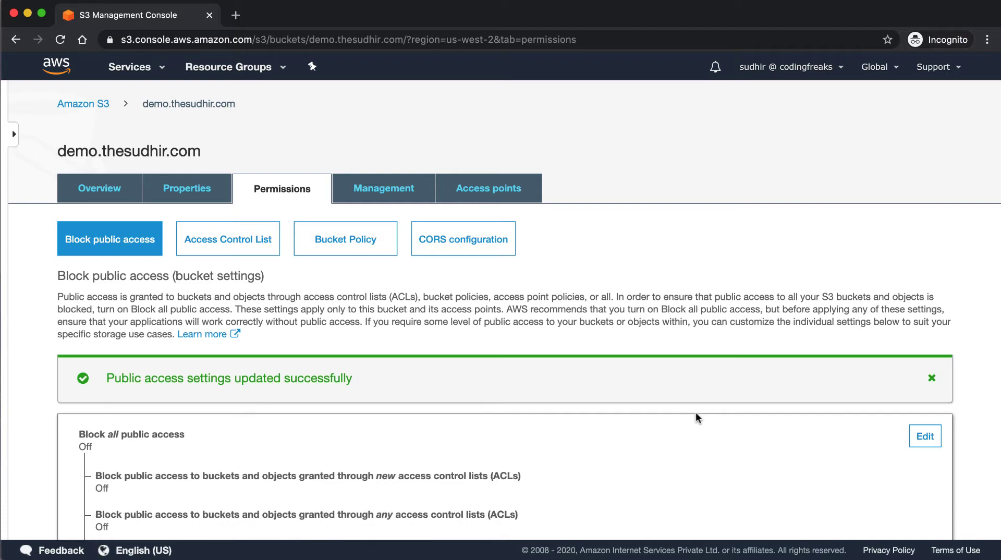
Save a PublicReadGetObject bucket policy allowing s3:GetObject for principal "*" on arn:aws:s3:::demo.thesudhir.com/*
left_click(356, 240)
type("{     \"Statement\": [         {             \"Sid\": \"PublicReadGetObject\",             \"Effect\": \"Allow\",             \"Principal\": \"*\",             \"Action\": \"s3:GetObject\",             \"Resource\": \"arn:aws:s3:::<bucket-name>/*\"         }     ] }")
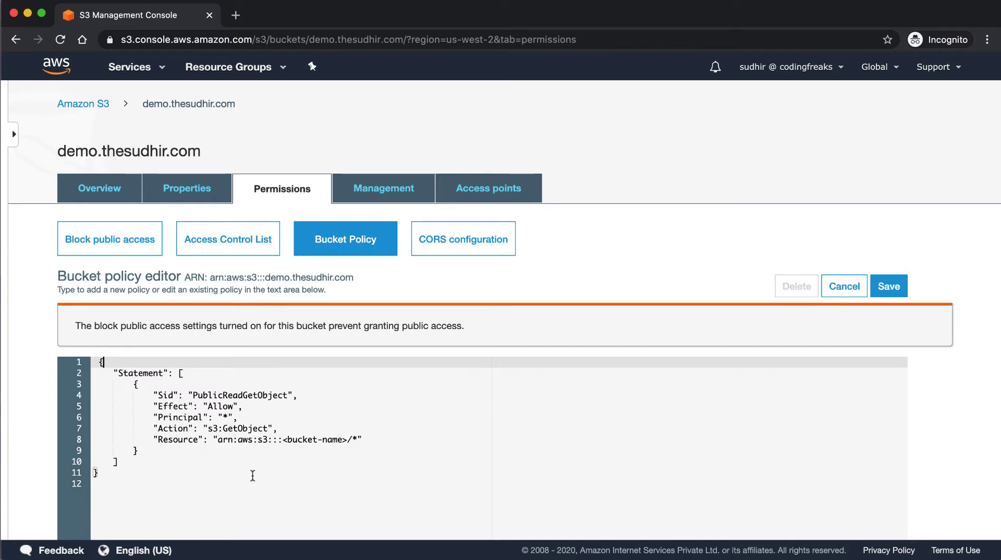
left_click(283, 440)
left_click(347, 439, "shift")
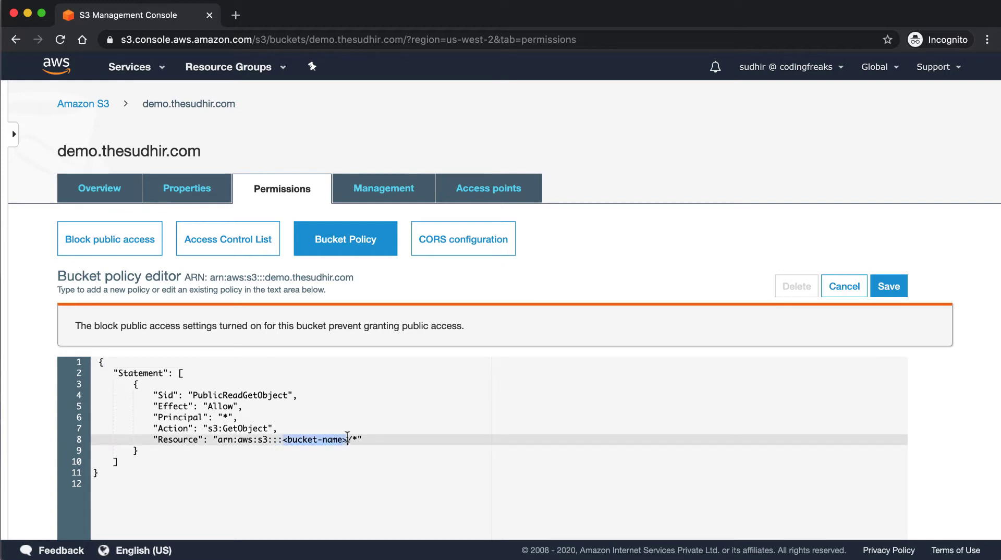
key("BackSpace")
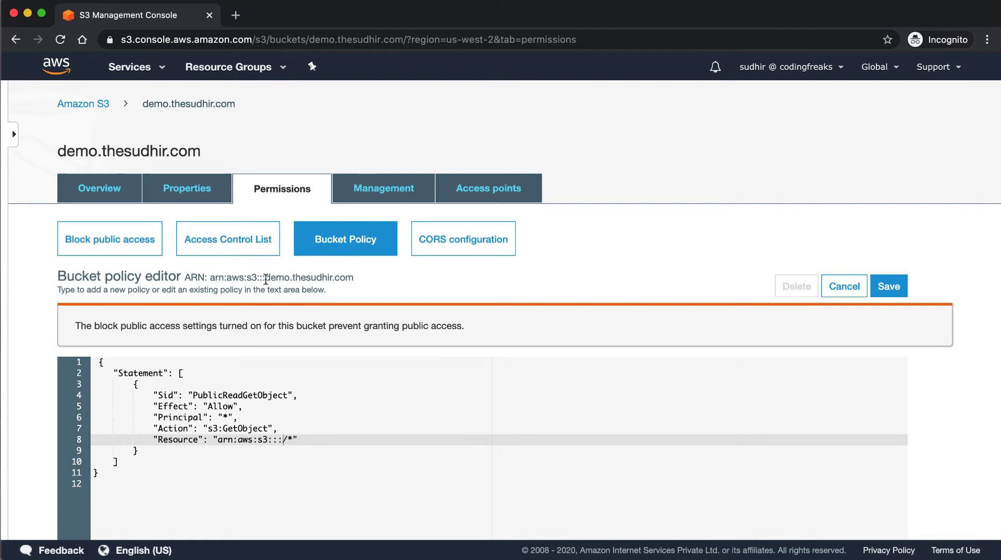
left_click_drag(265, 278, 354, 278)
key("super+c")
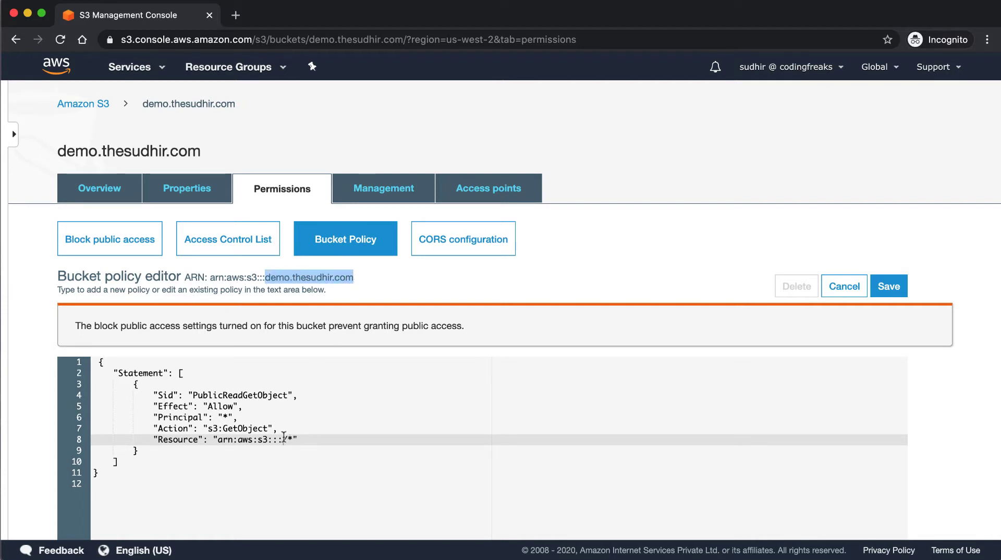
left_click(283, 439)
key("super+v")
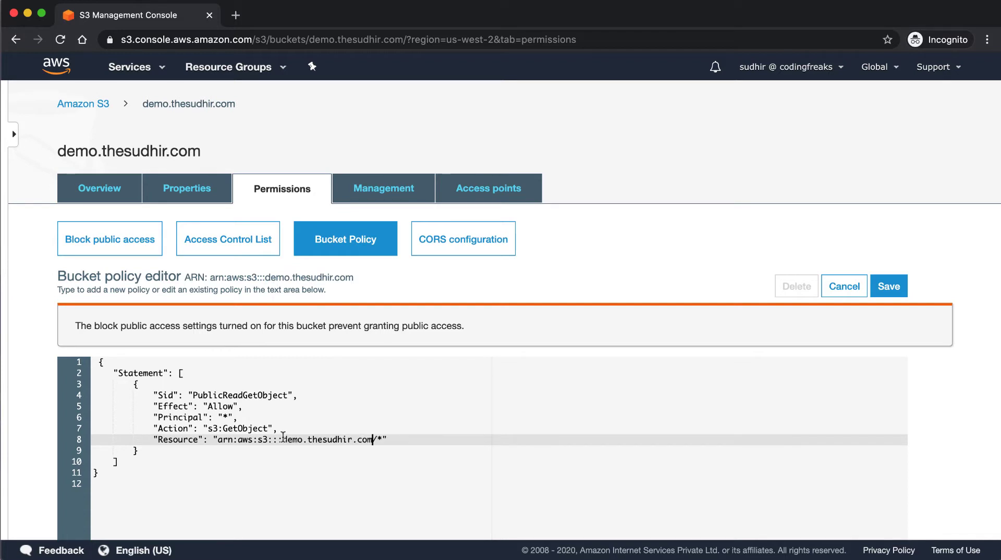
left_click(881, 285)
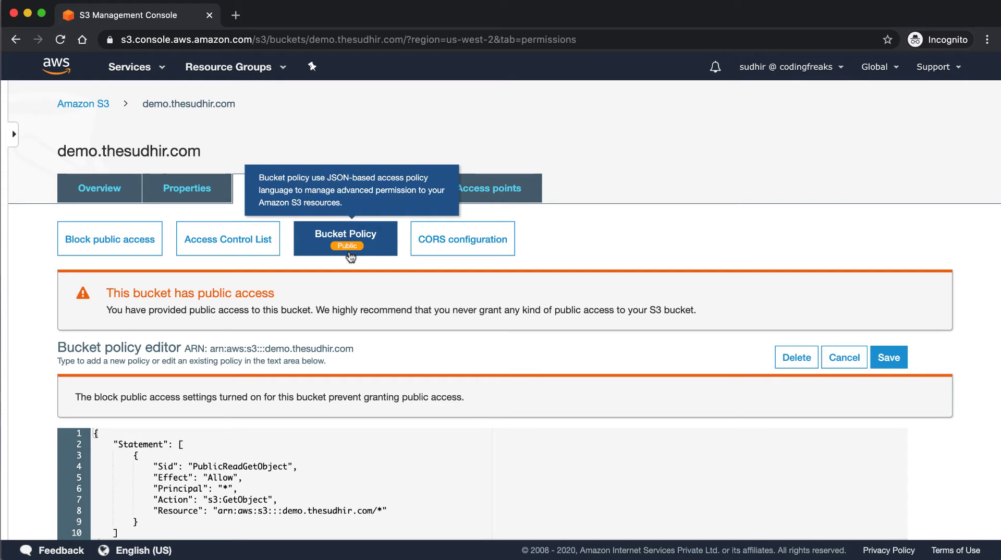
Enable static website hosting for the bucket with index.html as the index document, and copy the website endpoint URL
left_click(206, 196)
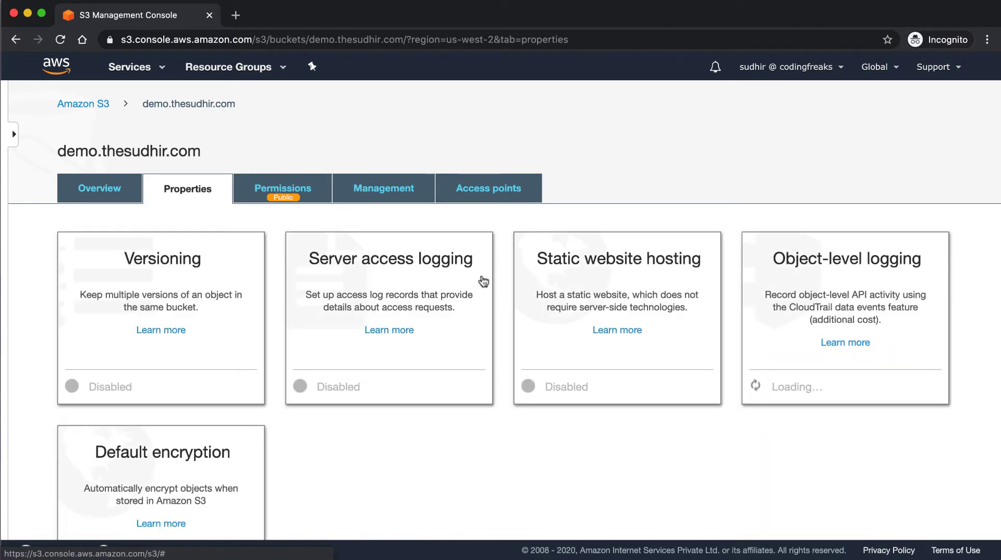
left_click(552, 322)
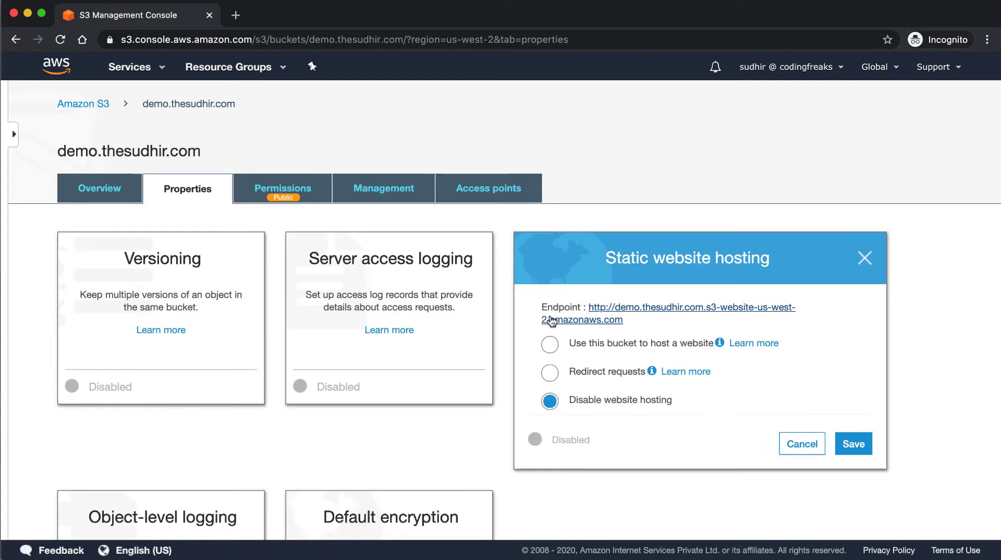
left_click(550, 344)
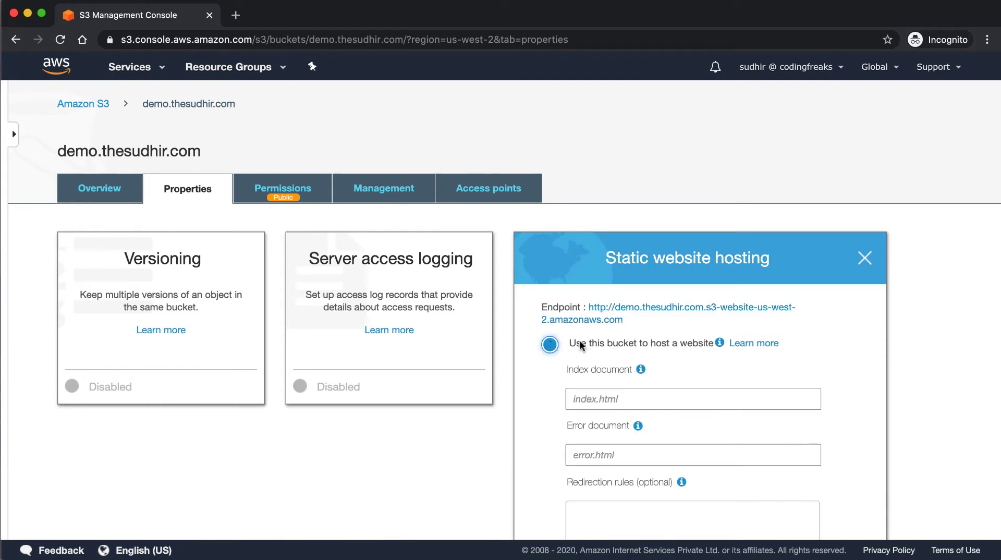
left_click(631, 399)
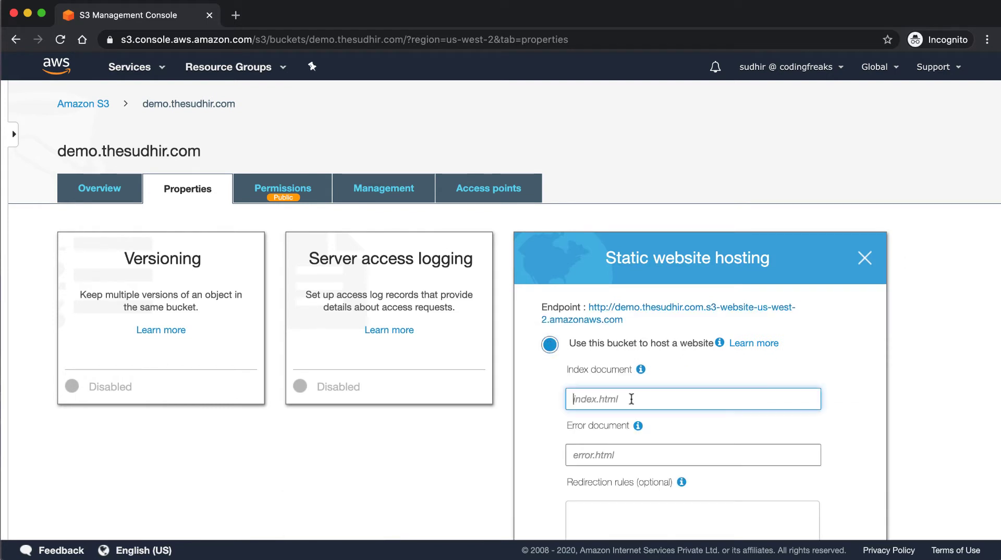
type("index.html")
left_click_drag(625, 323, 590, 313)
key("super+c")
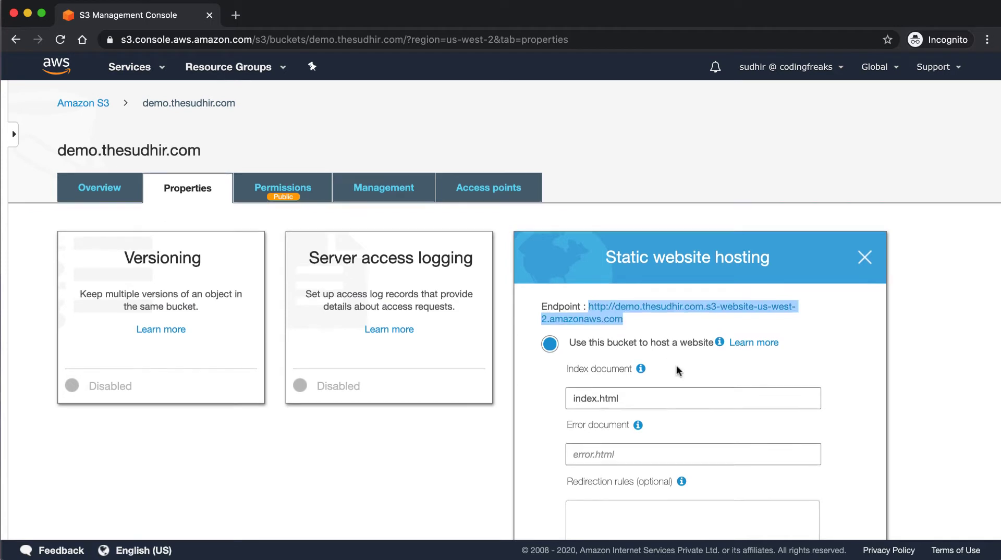
scroll(676, 365, "down", 4)
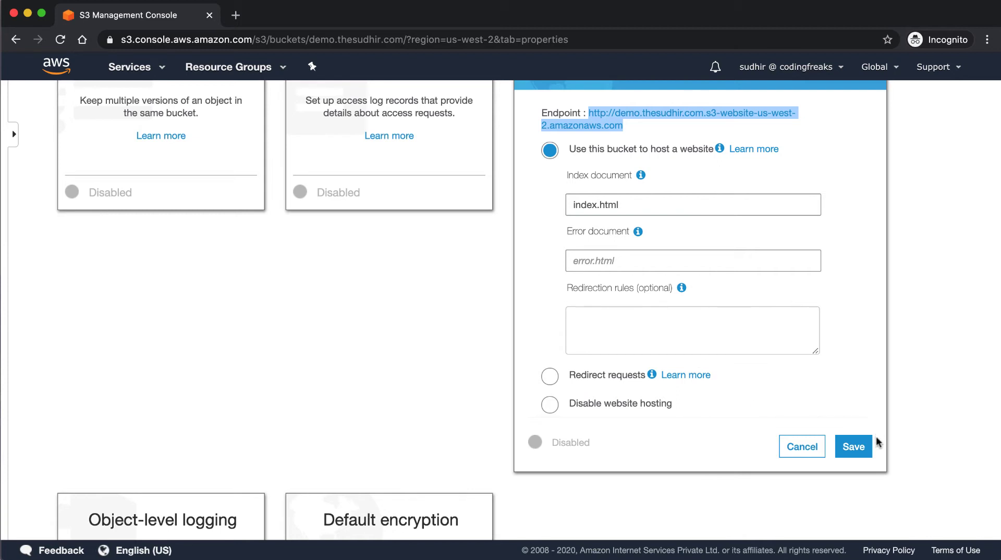
left_click(855, 449)
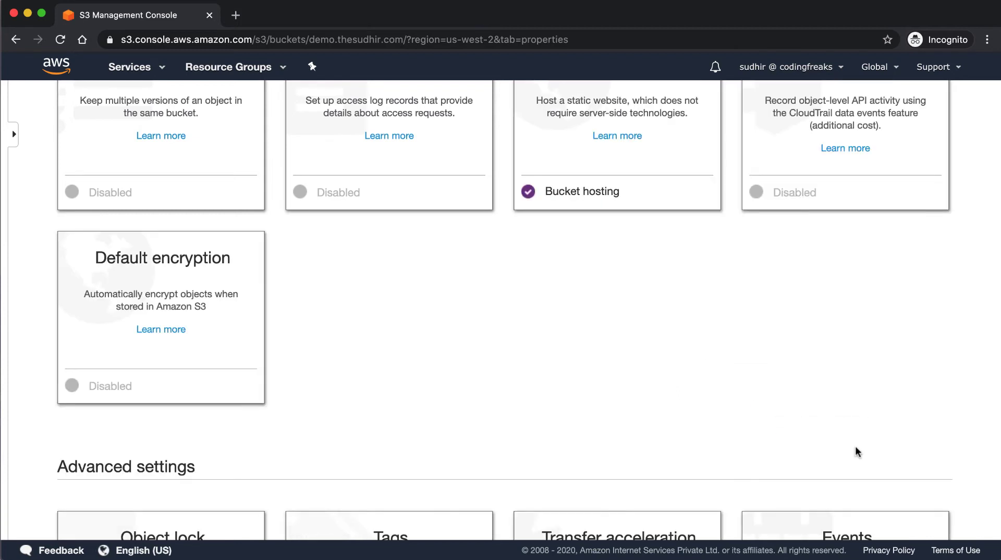
Upload the local index.html file to the demo.thesudhir.com bucket
scroll(572, 372, "up", 3)
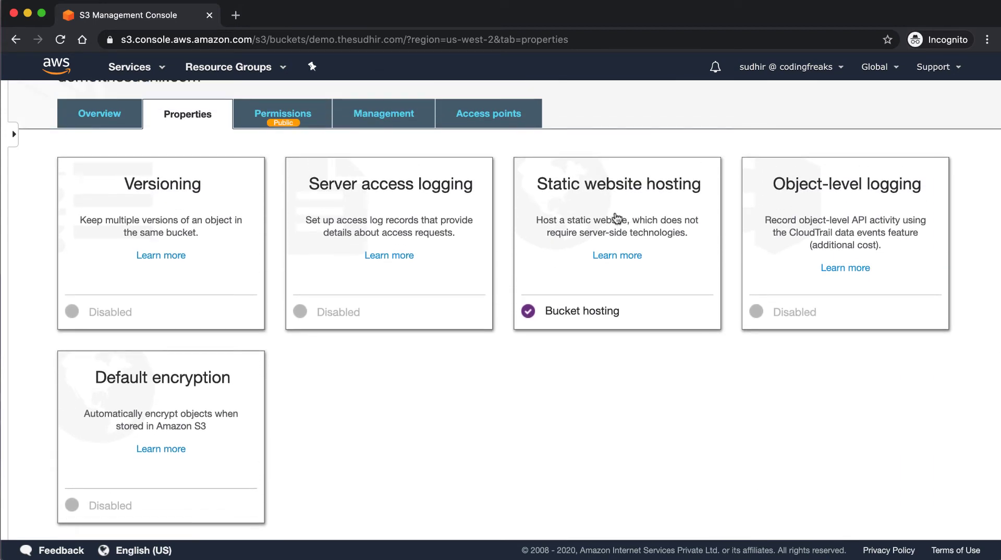
left_click(106, 116)
left_click(86, 241)
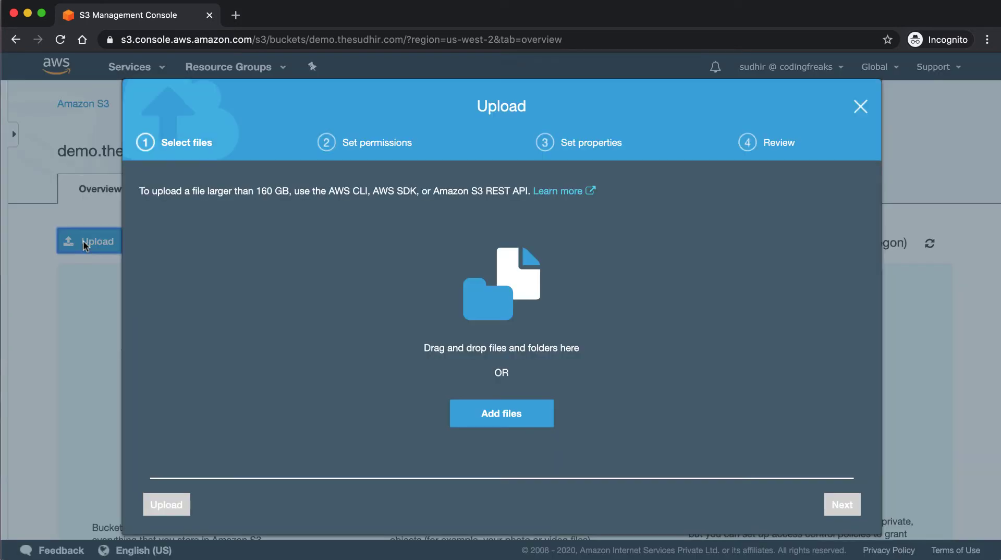
key("super+Tab")
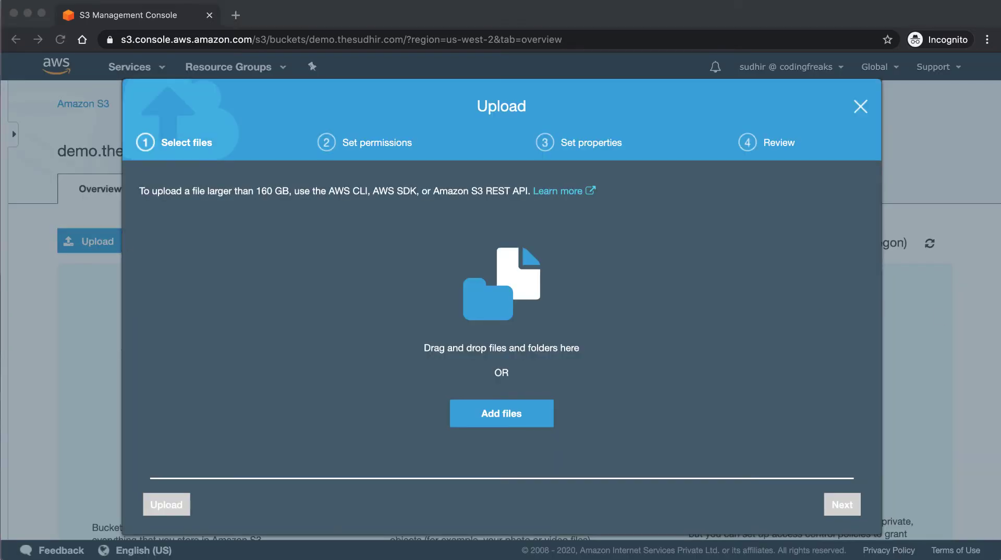
left_click_drag(672, 396, 659, 383)
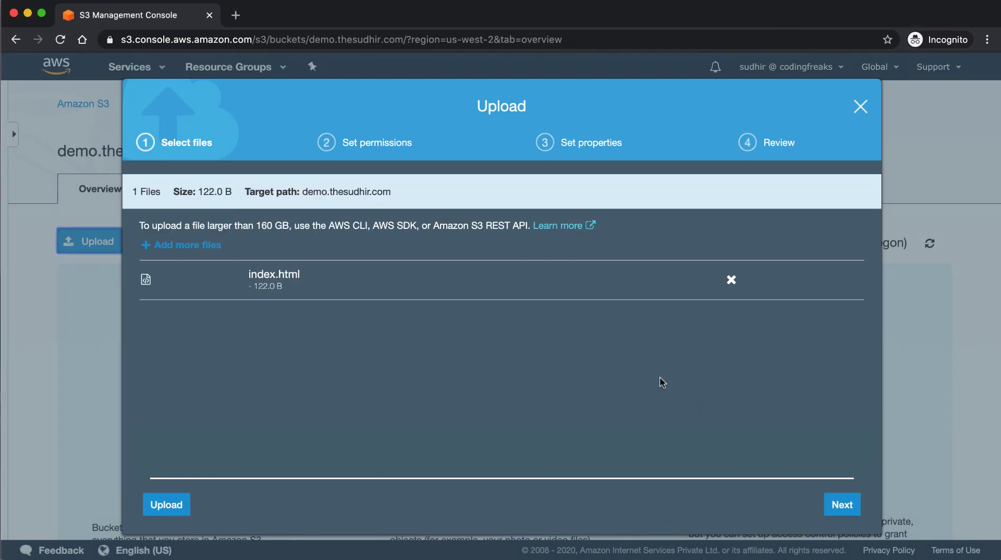
left_click(165, 505)
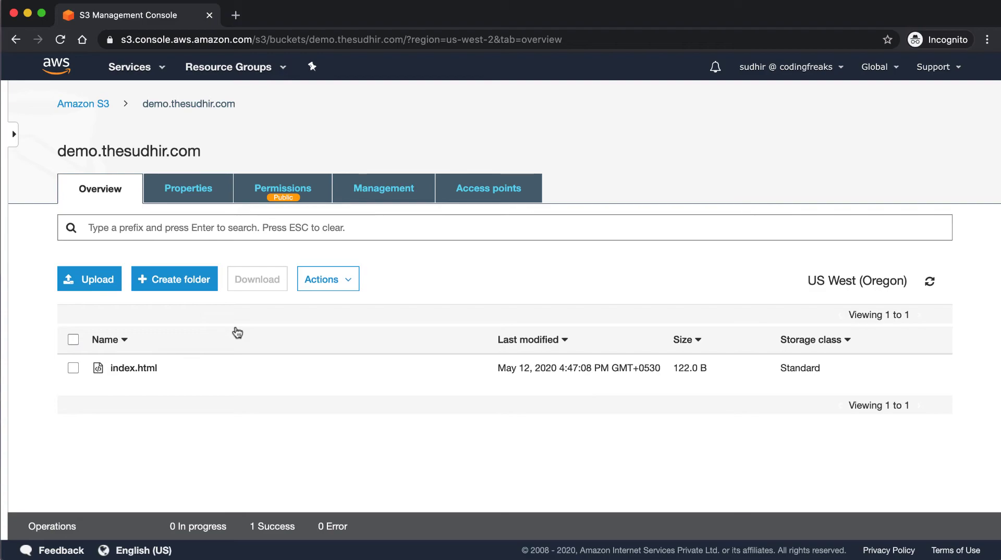
Open the copied S3 website endpoint in a new browser tab to check the hosted page
key("super+t")
key("super+v")
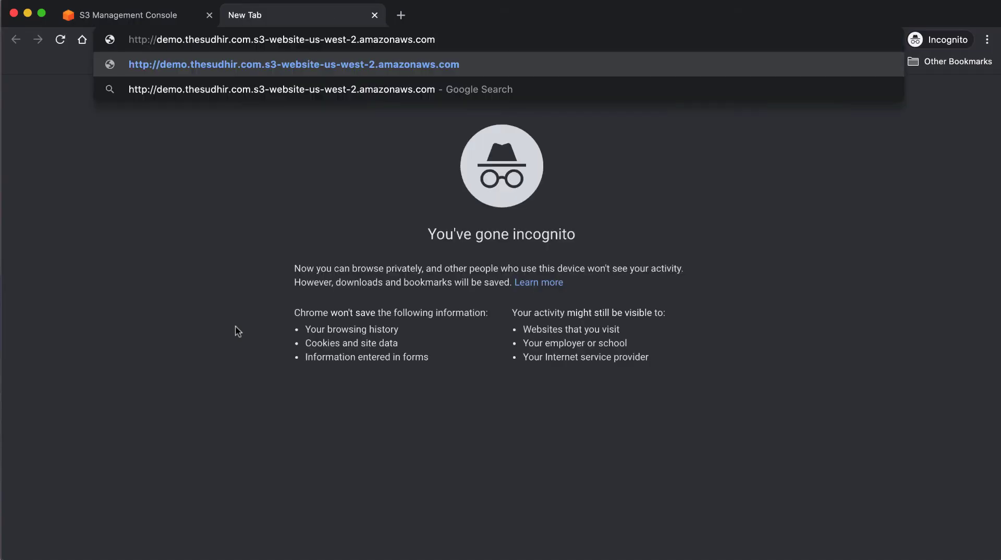
key("Return")
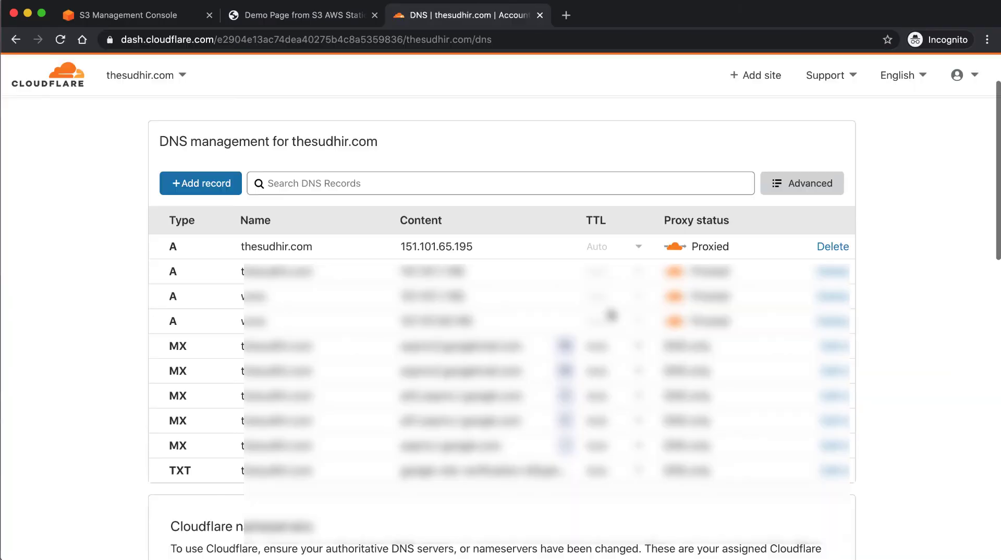
Start a new CNAME DNS record for thesudhir.com with the name demo
scroll(501, 313, "up", 2)
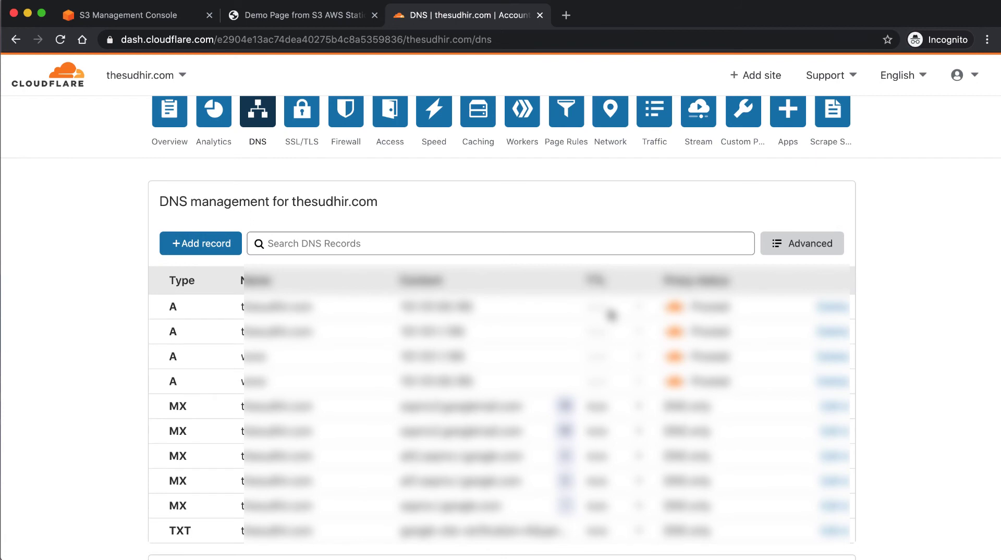
left_click(223, 243)
left_click(198, 331)
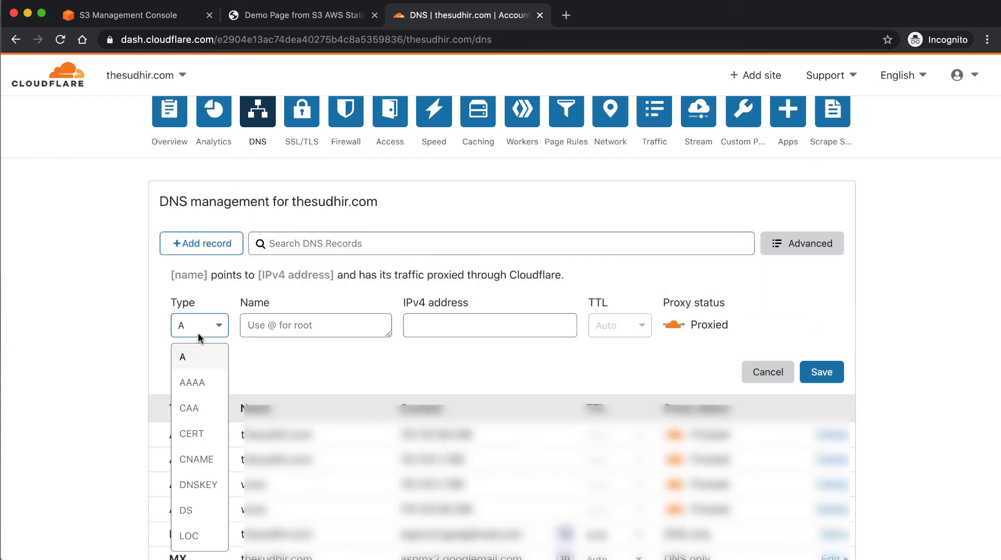
left_click(196, 459)
left_click(339, 317)
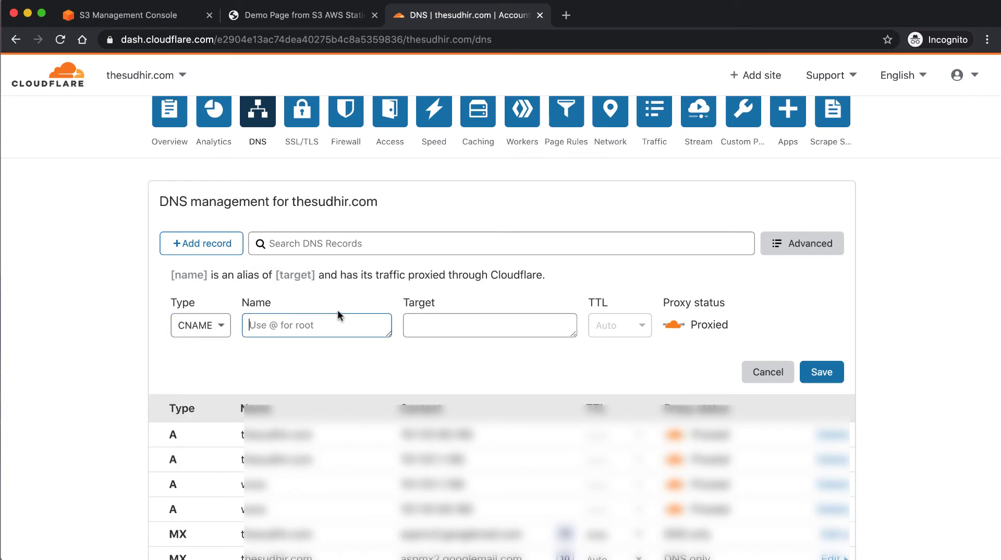
type("demo")
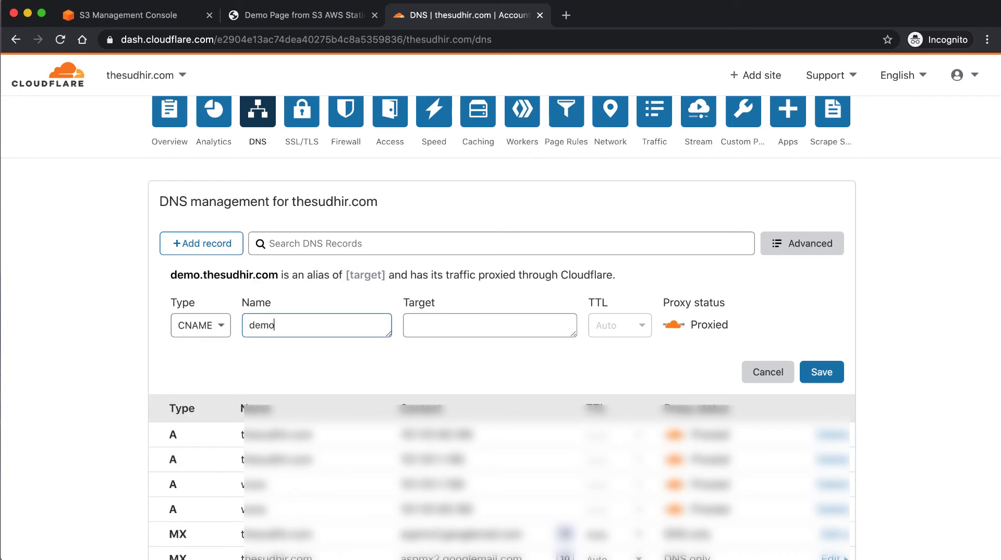
left_click(469, 332)
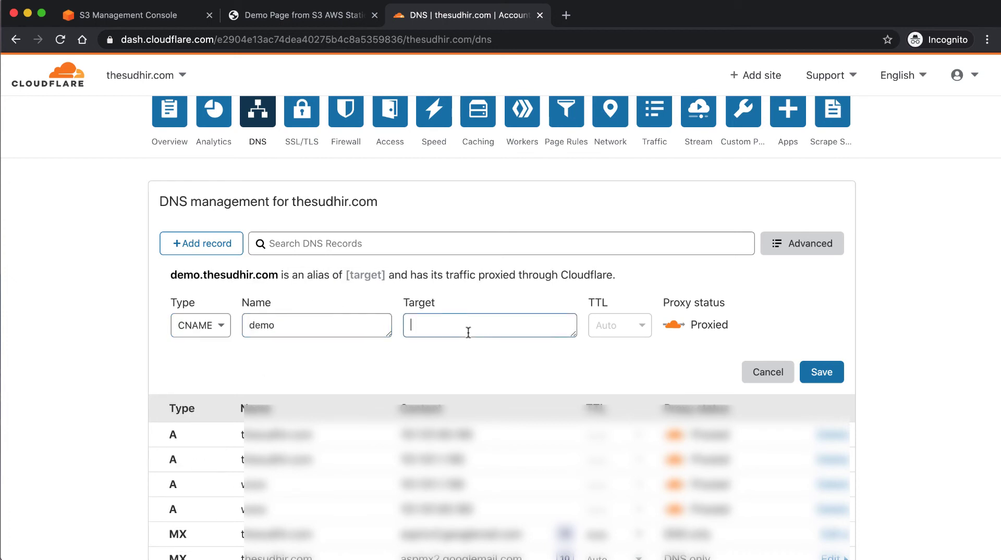
key("super+v")
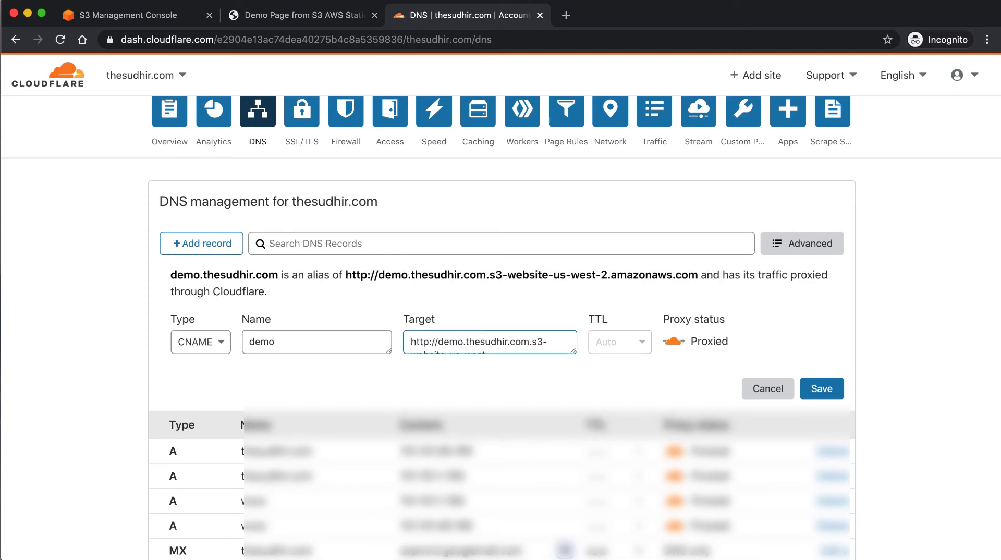
key("shift+Right")
key("shift+Right")
key("shift+Right")
key("shift+Right")
key("shift+Right")
key("shift+Right")
key("shift+Right")
key("BackSpace")
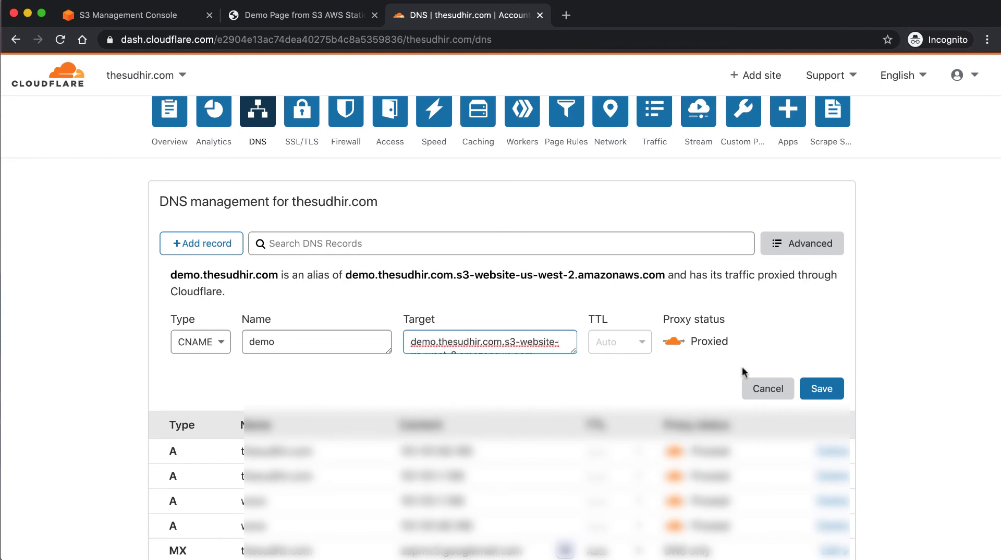
left_click(818, 390)
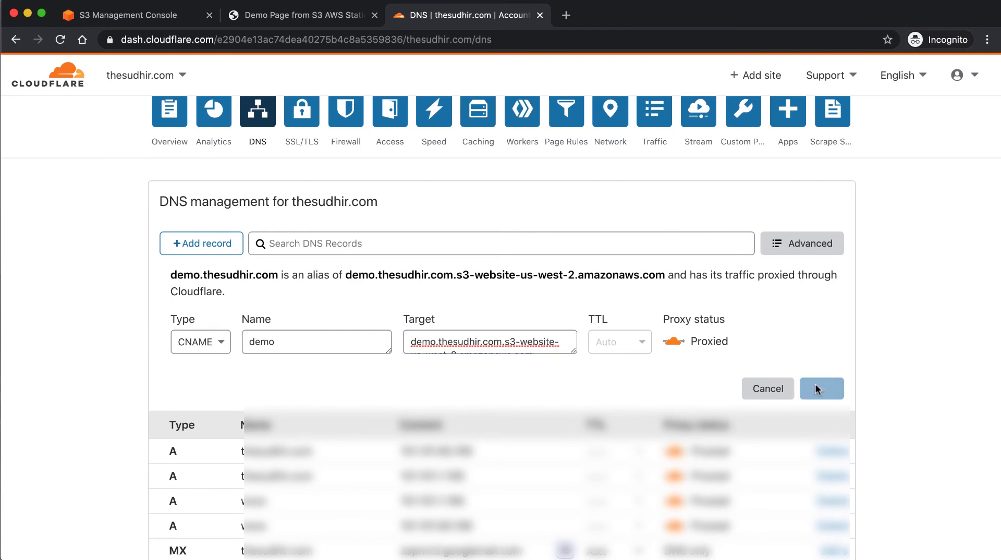
scroll(647, 361, "up", 1)
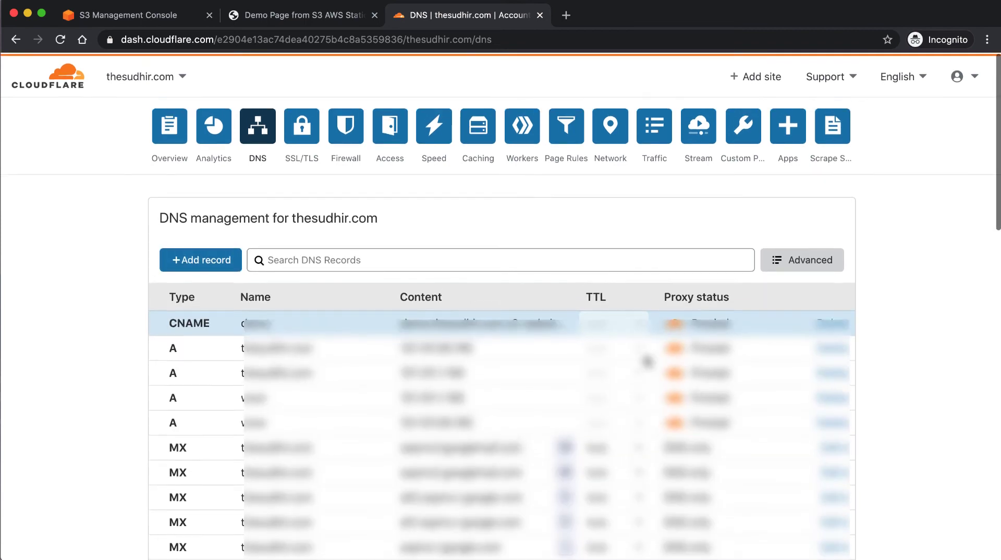
Open demo.thesudhir.com in a new browser tab and compare it with the page at the S3 website endpoint
key("ctrl+t")
type("demo.")
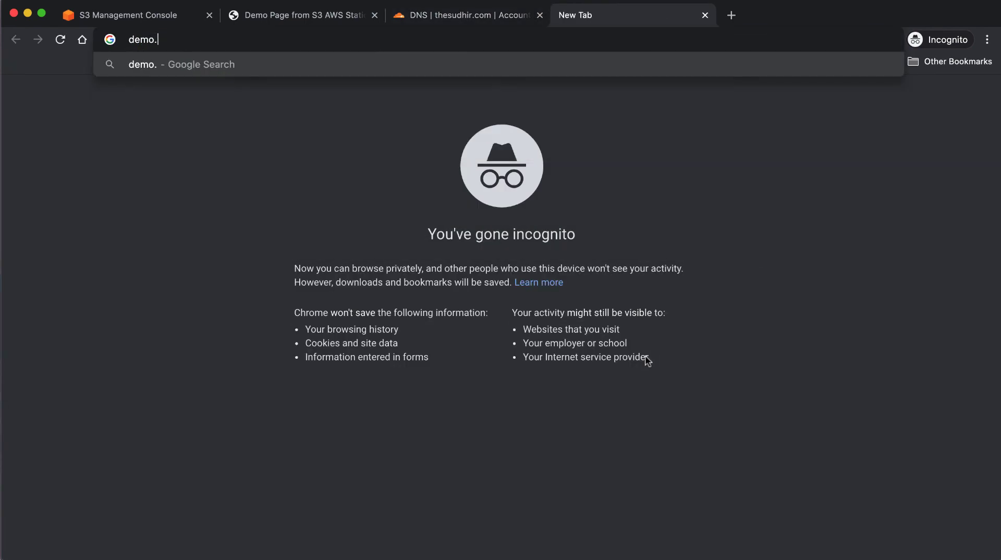
type("thesudhir.com")
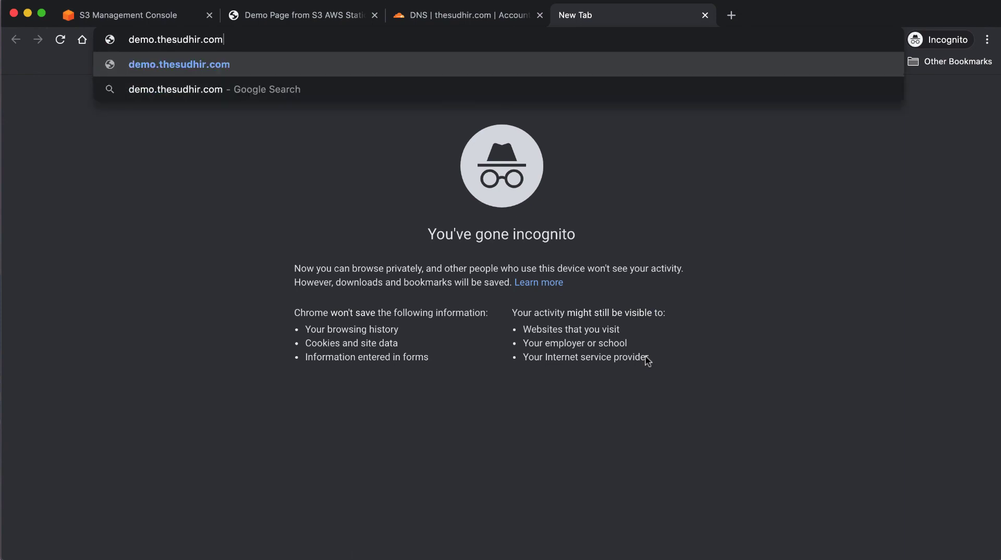
key("Return")
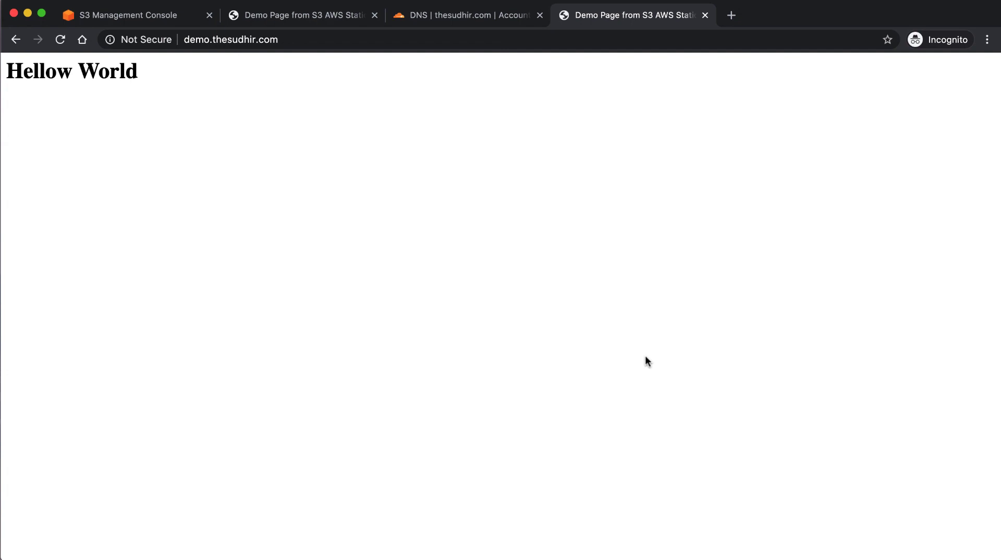
left_click(286, 19)
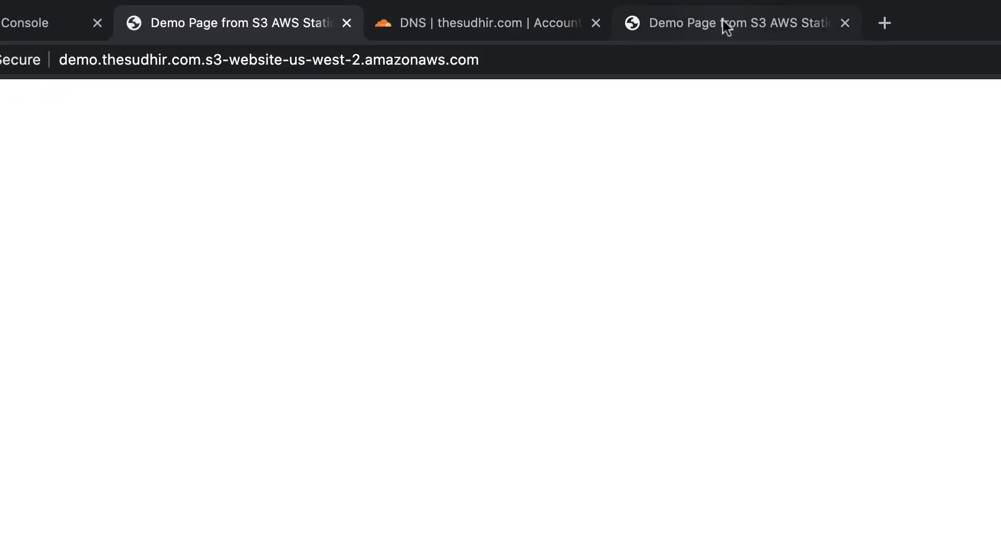
left_click(617, 20)
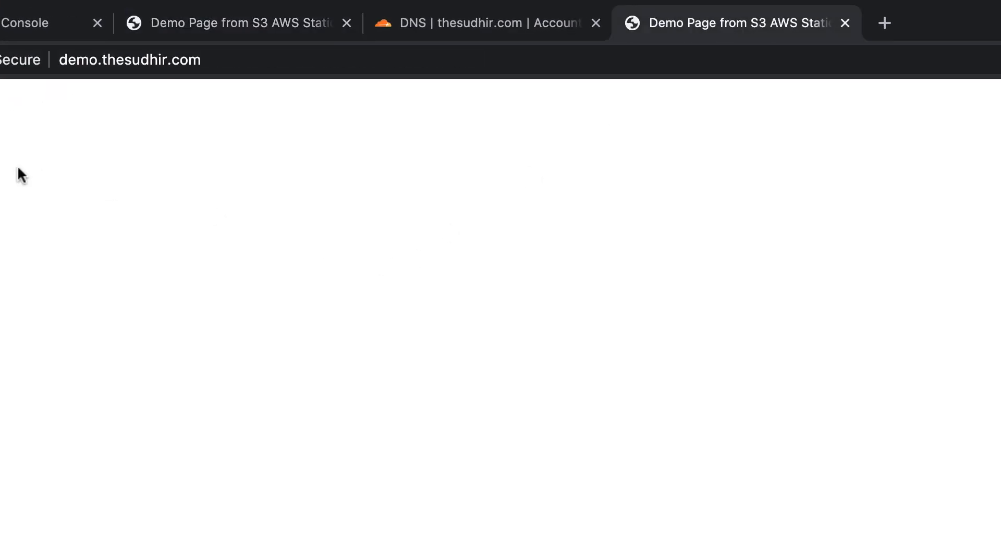